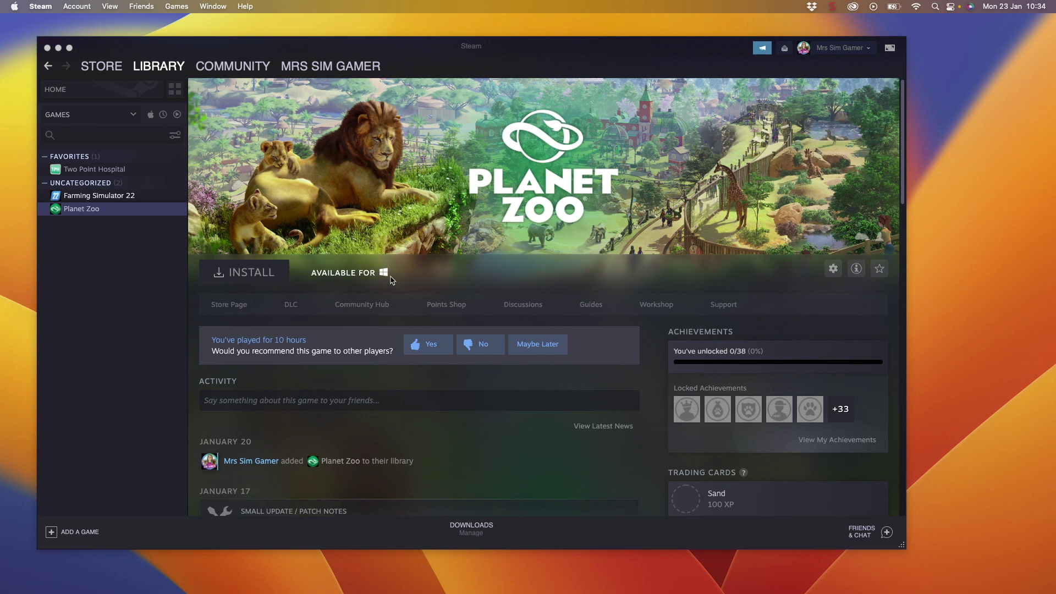
Glance at the browser, then reload Steam's Planet Zoo library page showing 13 of 38 achievements.
drag(220, 47, 347, 50)
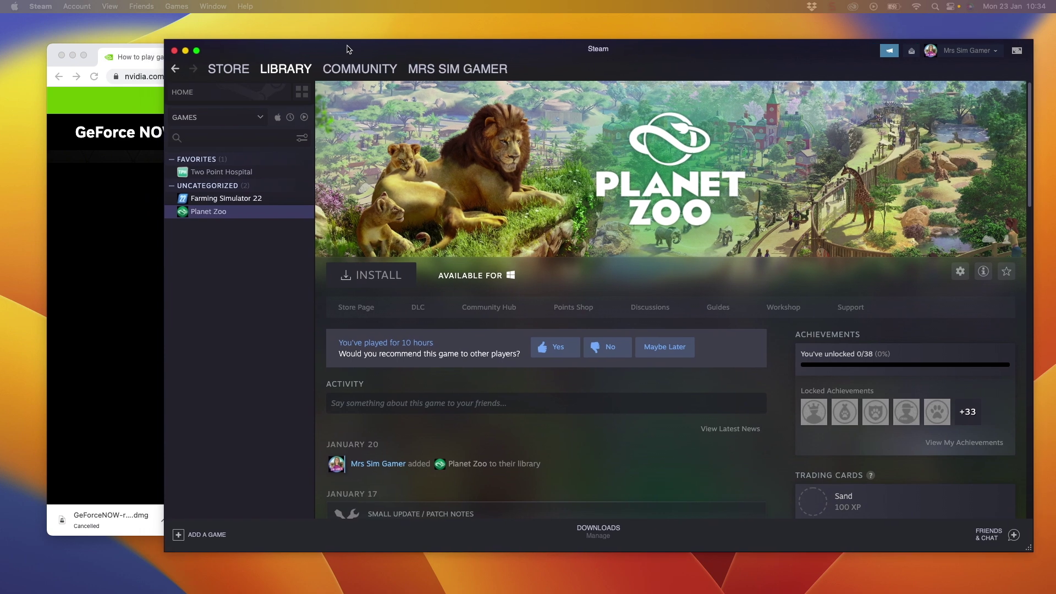
click(105, 187)
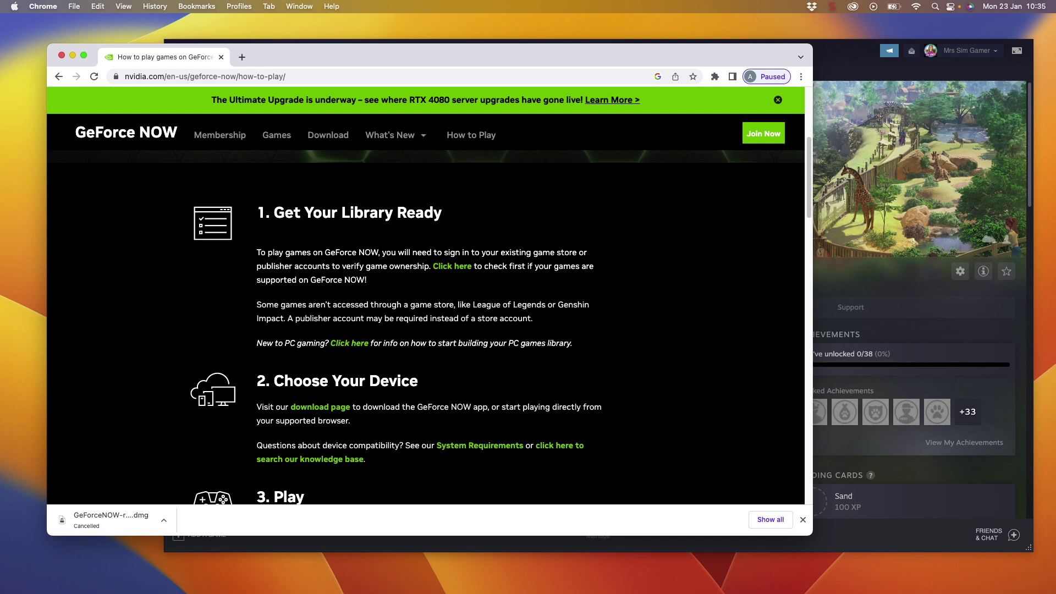
key(super+Tab)
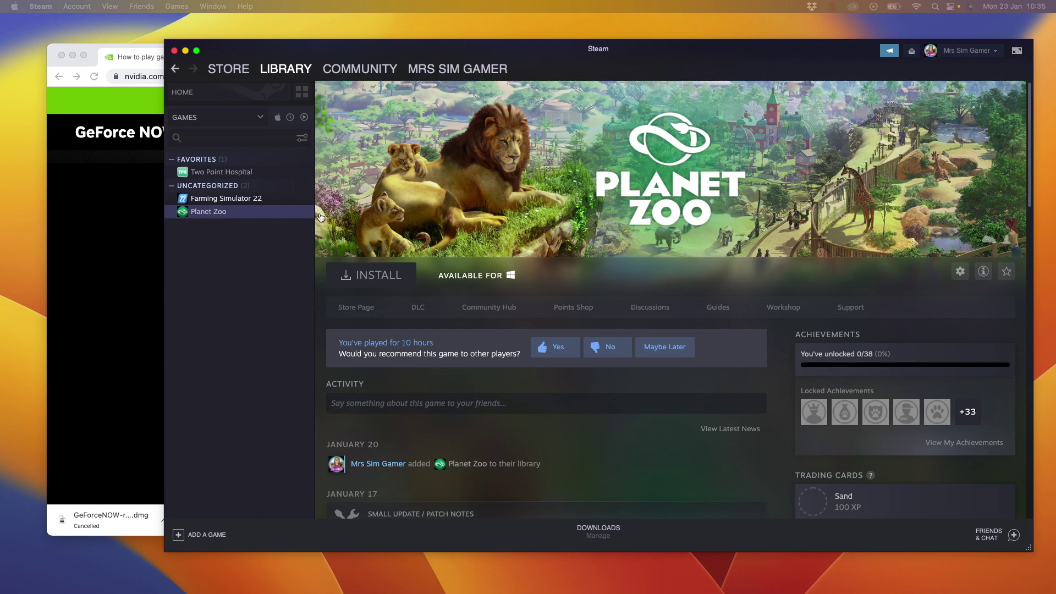
click(290, 72)
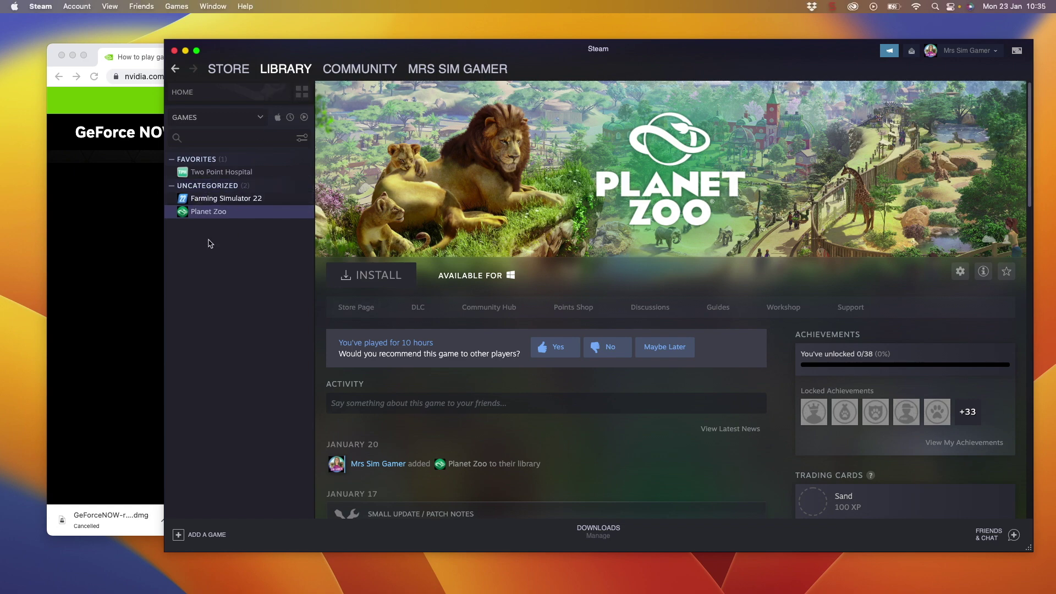
click(199, 215)
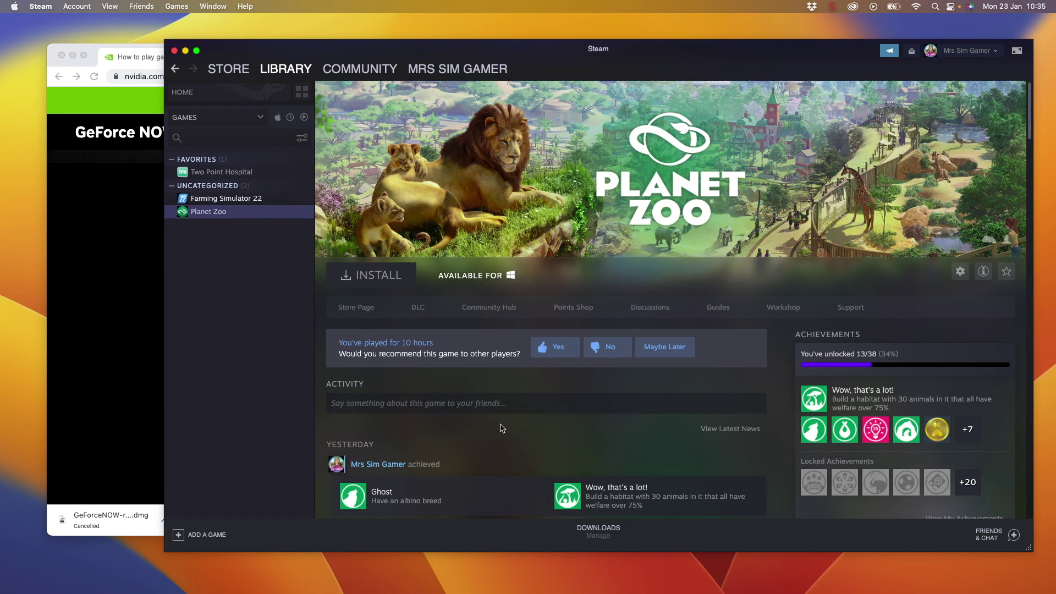
Bring the GeForce NOW how-to-play page forward and go to its Download page.
click(131, 244)
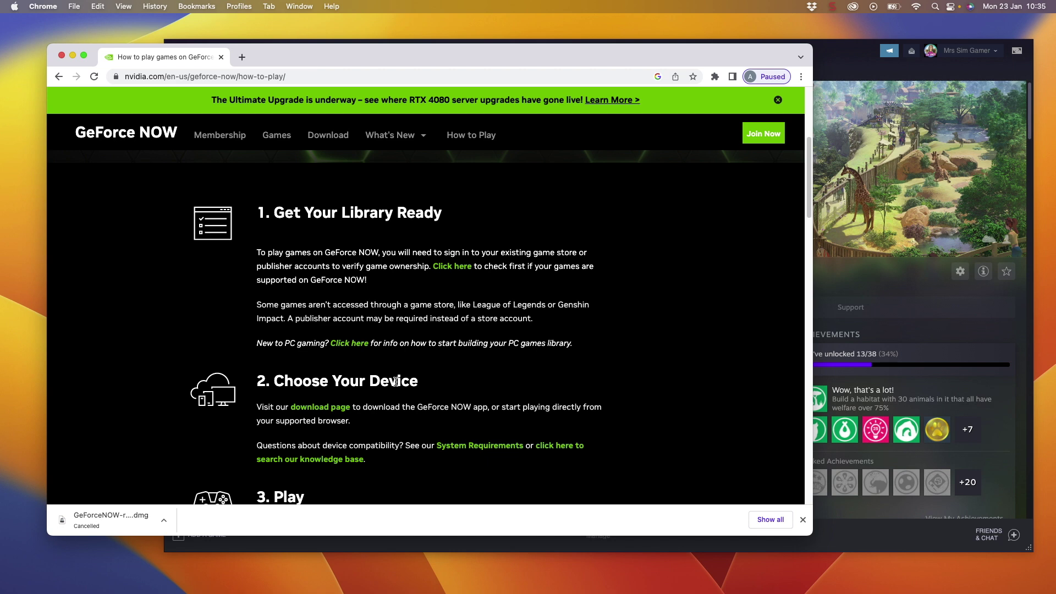
scroll(335, 382, down, 2)
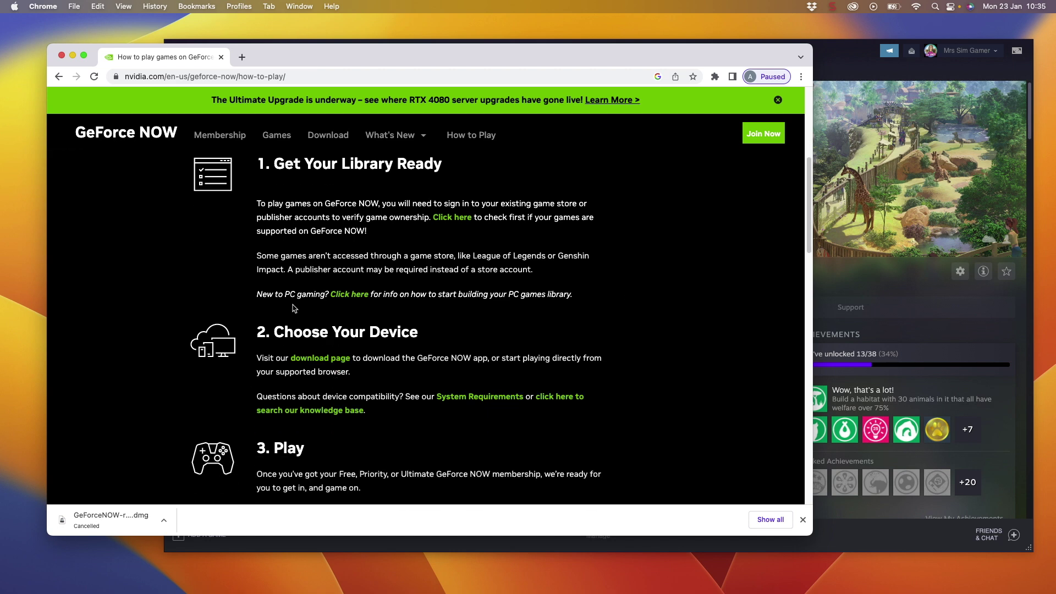
click(324, 137)
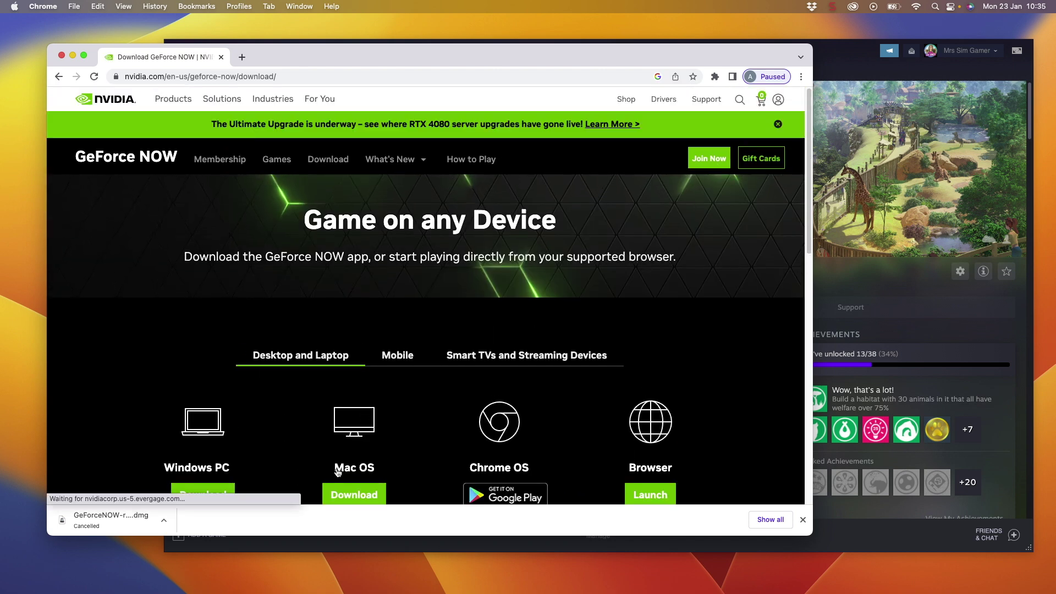
Open Join Now, dismiss the country popup and review the Free, Priority and Ultimate plans.
click(713, 165)
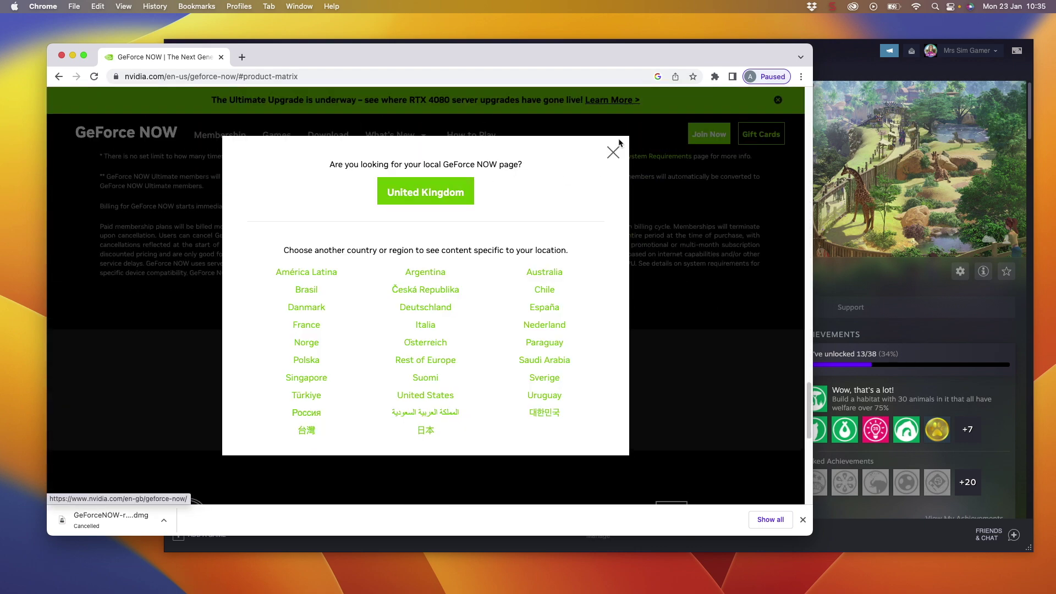
click(613, 151)
scroll(325, 270, up, 5)
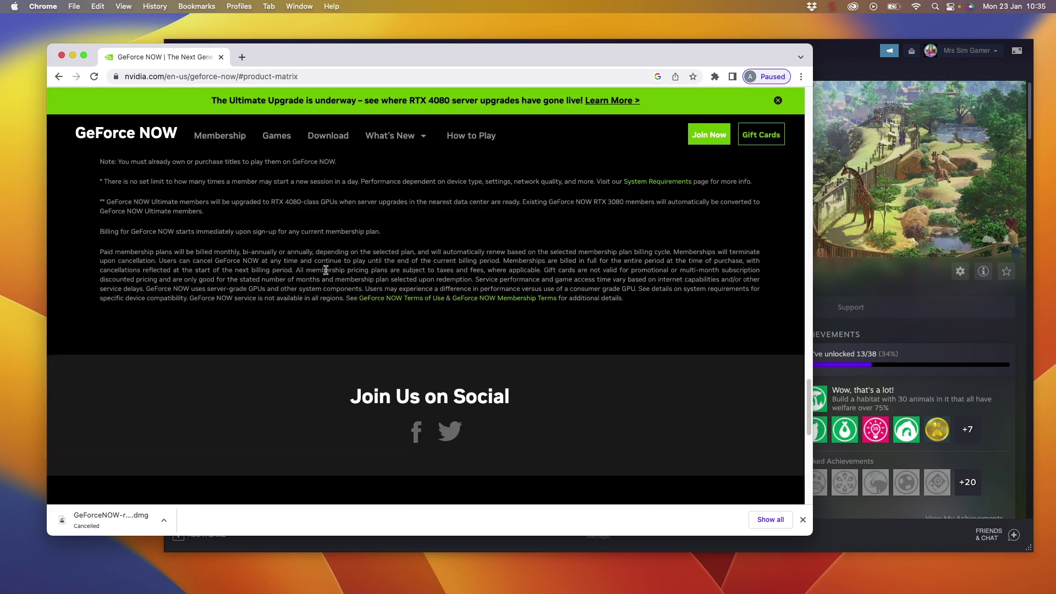
scroll(327, 274, up, 4)
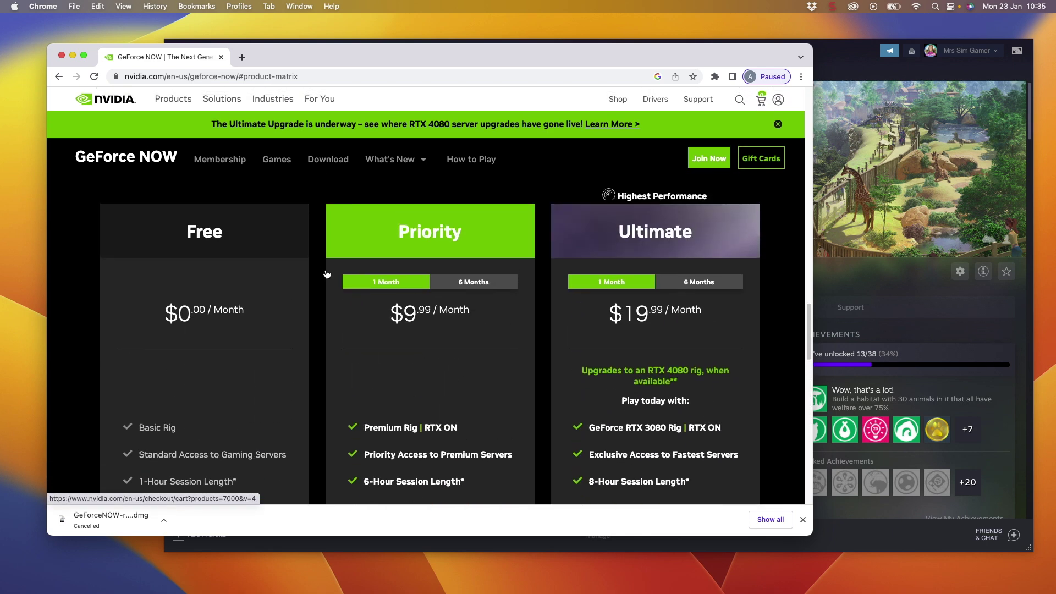
scroll(183, 294, down, 3)
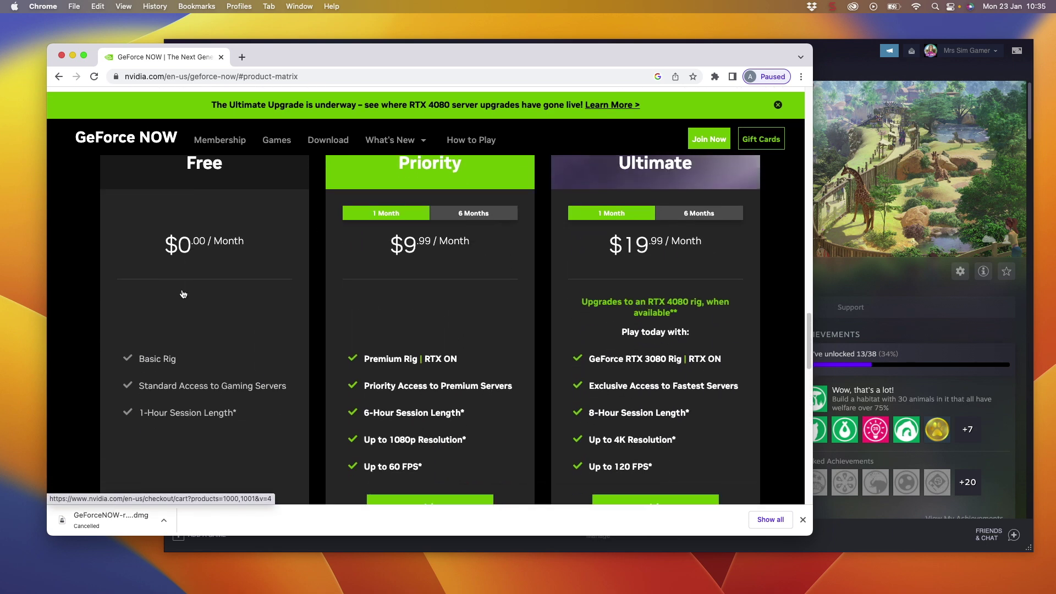
scroll(183, 295, down, 1)
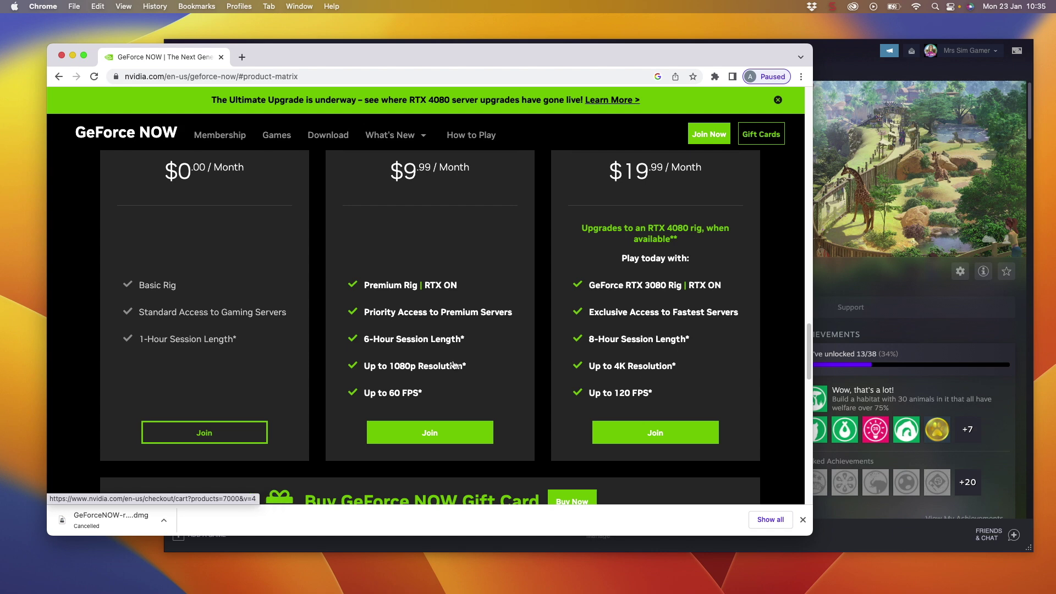
scroll(453, 365, up, 10)
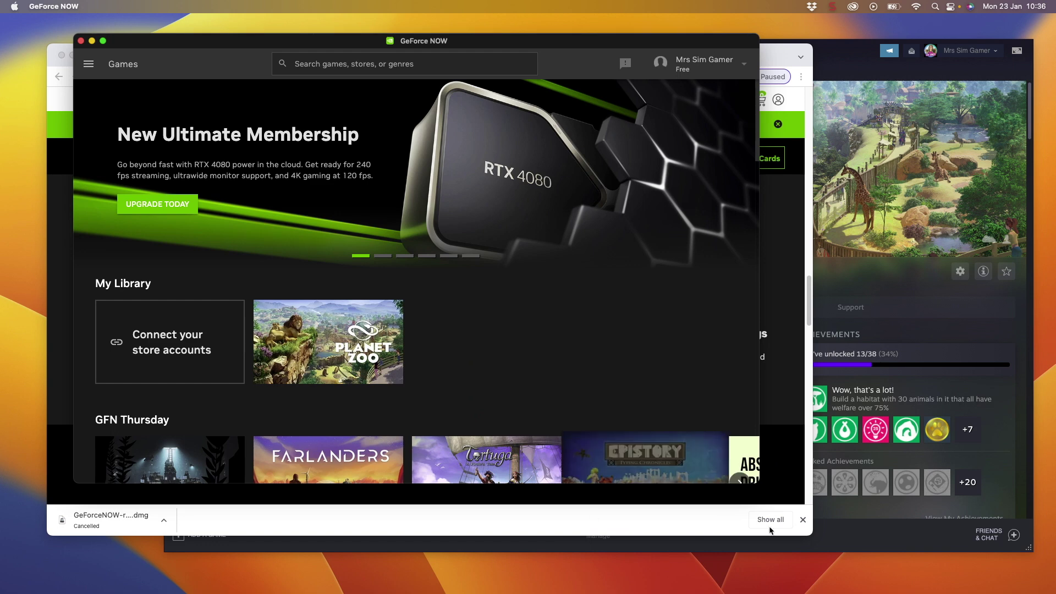
Enlarge the GeForce NOW app window and log out from the profile menu.
mouse_move(760, 484)
mouse_down()
mouse_move(823, 528)
mouse_move(917, 545)
mouse_up()
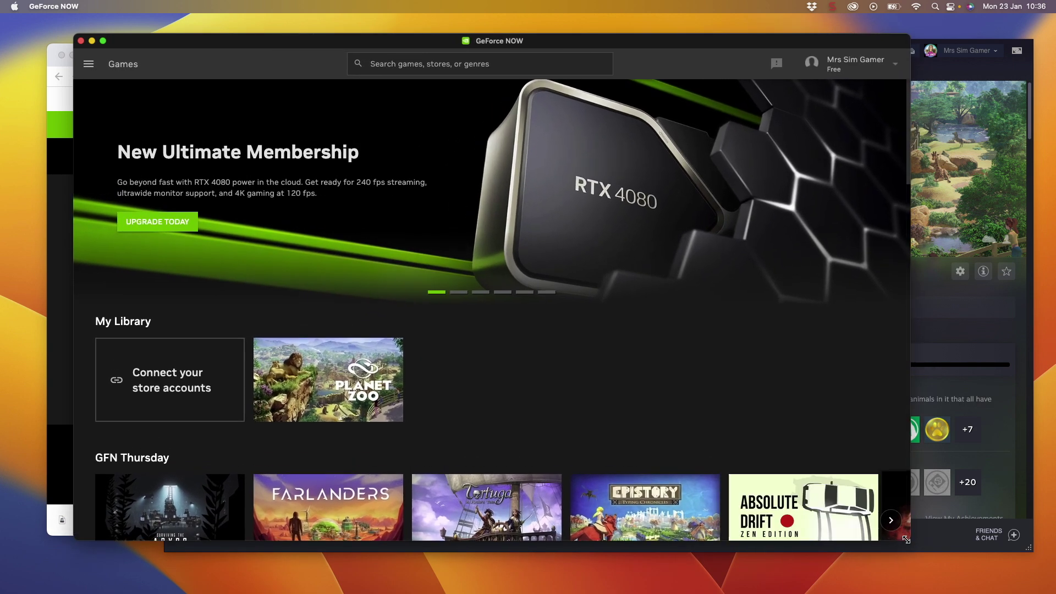
click(879, 70)
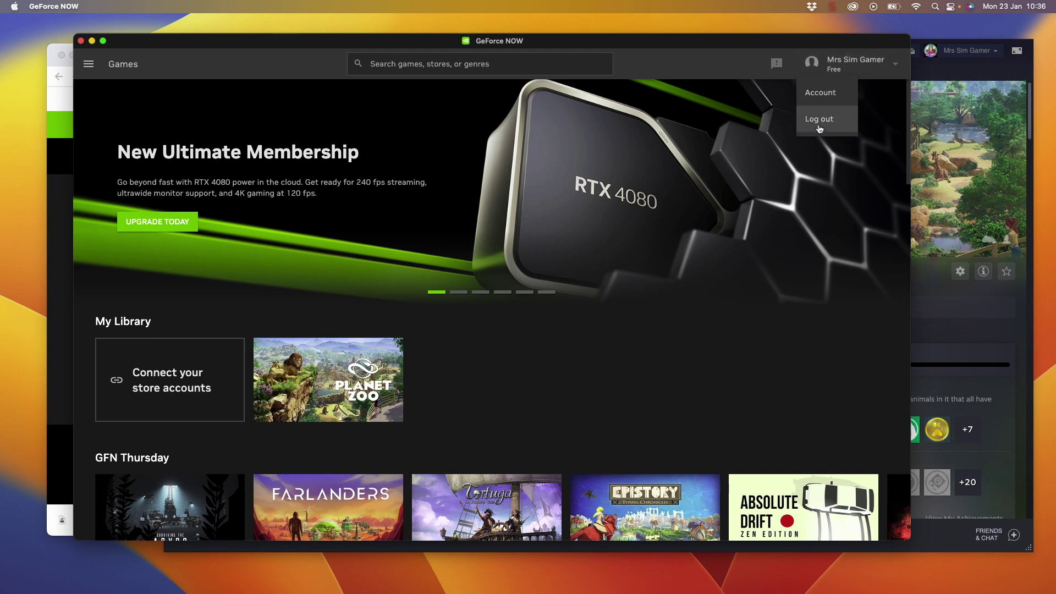
click(814, 130)
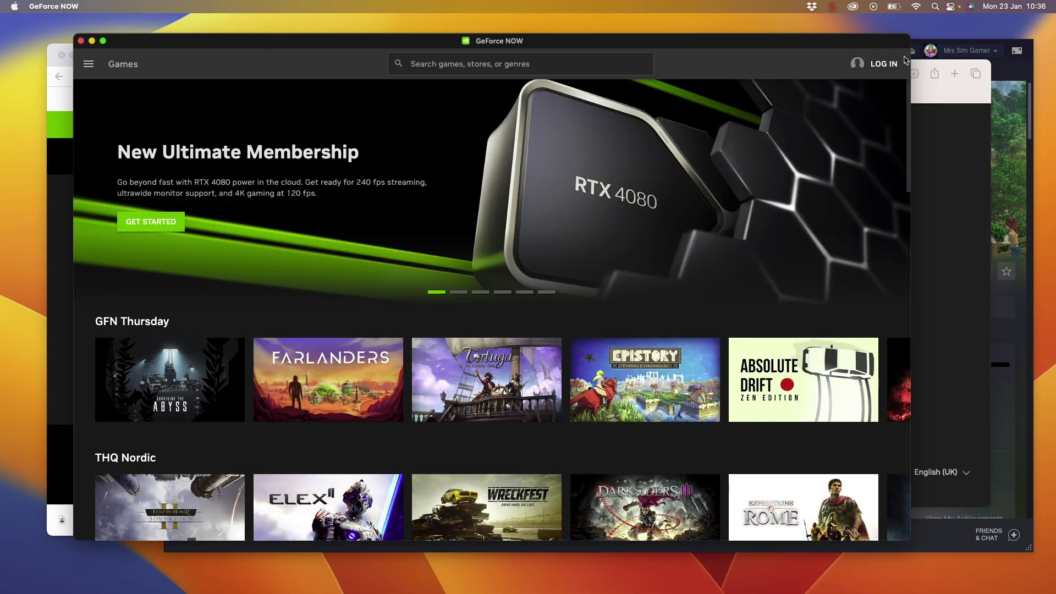
Log back in to NVIDIA with the saved e-mail and password autofill, then return to GeForce NOW.
click(887, 64)
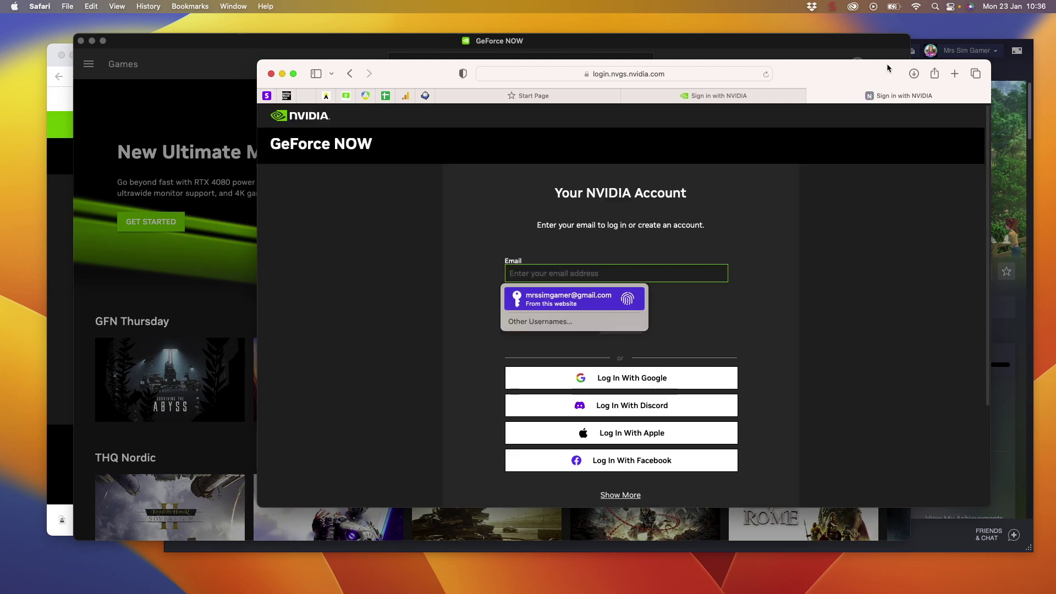
key(Return)
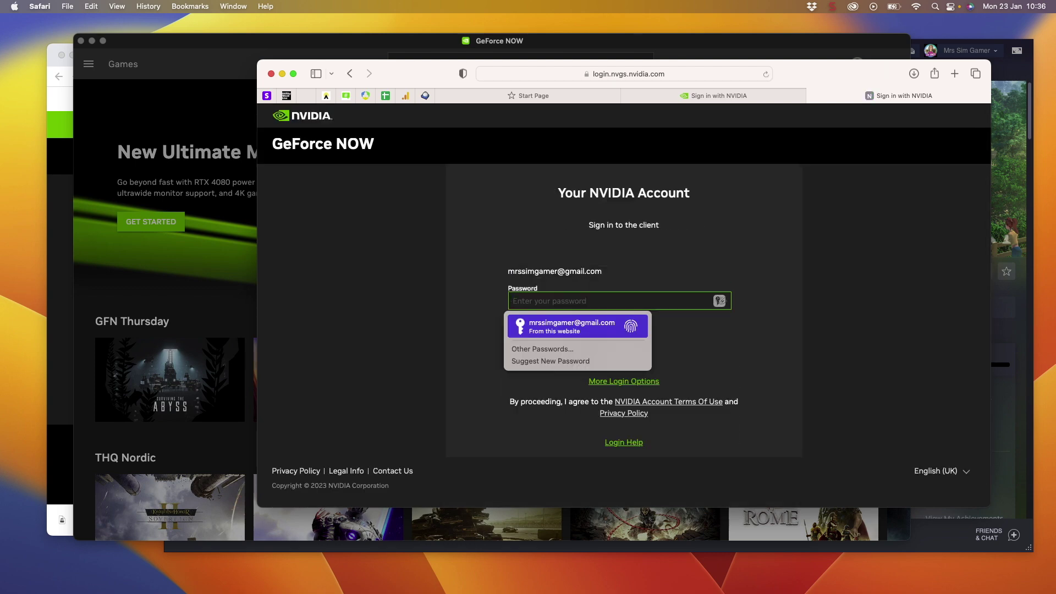
key(Return)
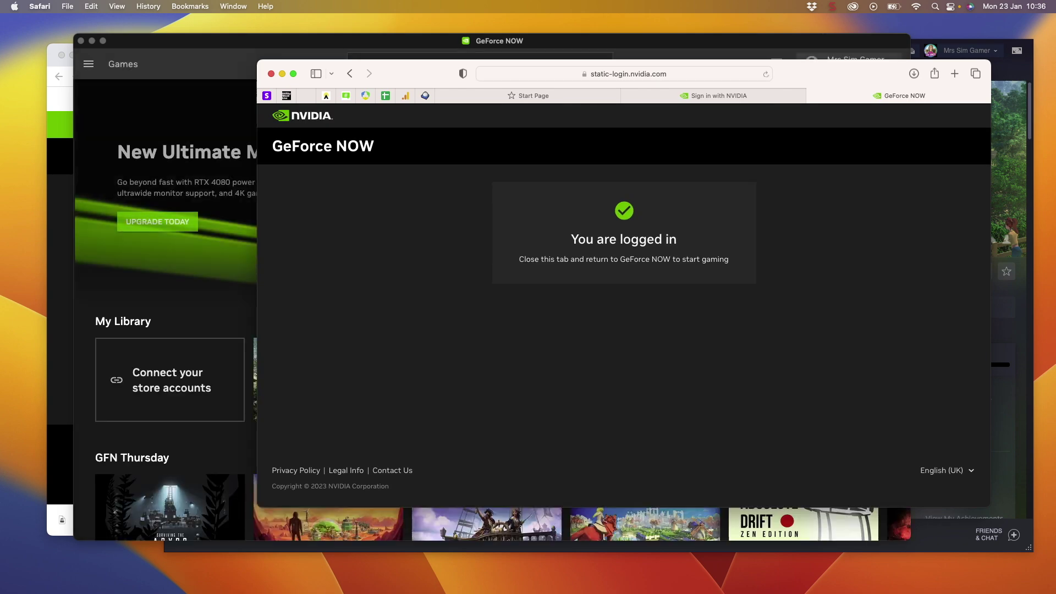
click(179, 104)
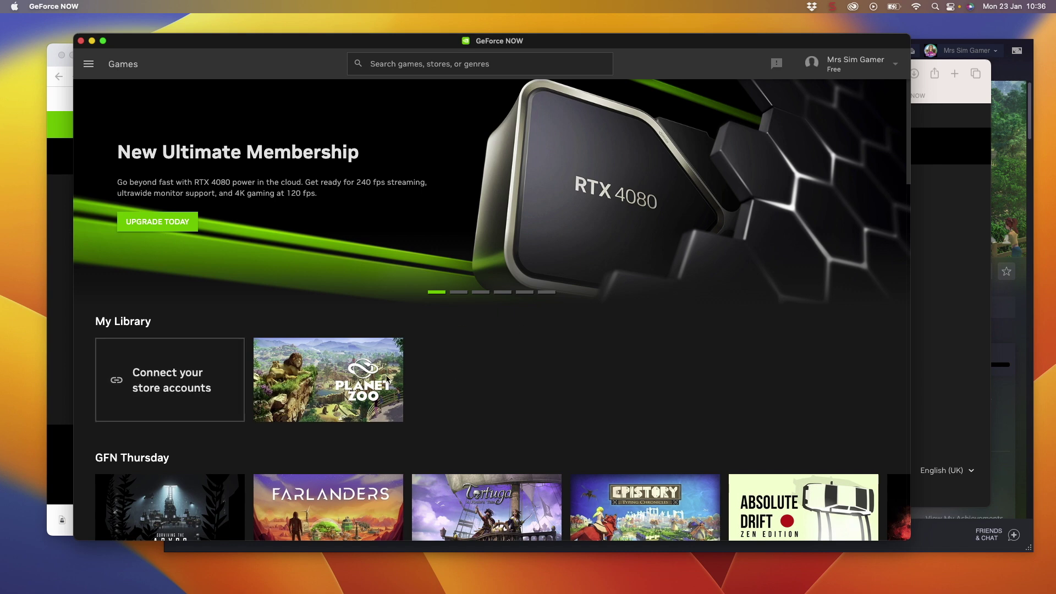
Check the store account connections in Settings, return to Games and launch Planet Zoo.
click(166, 385)
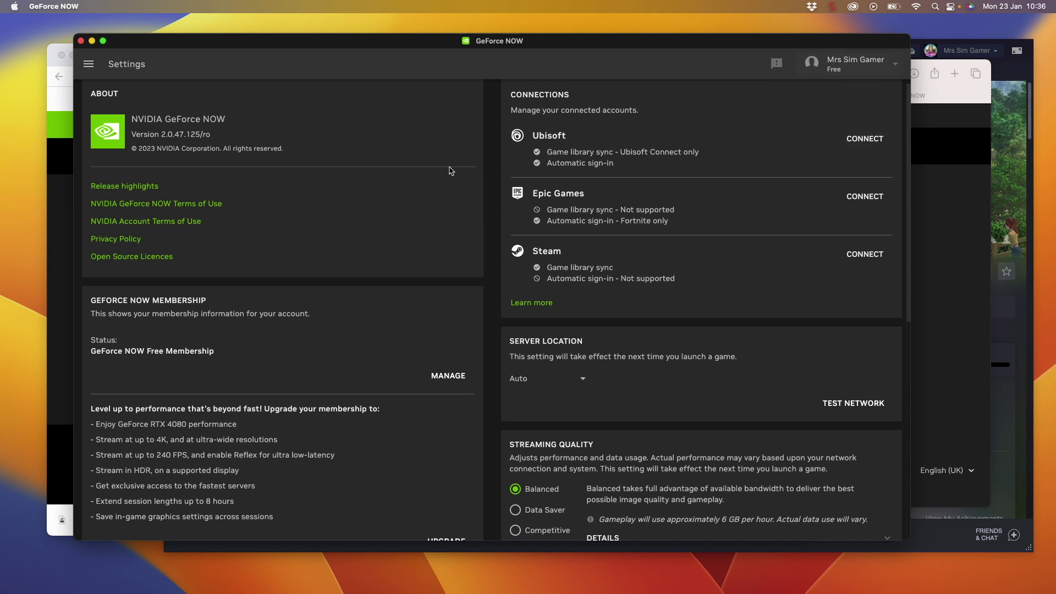
click(89, 64)
click(130, 95)
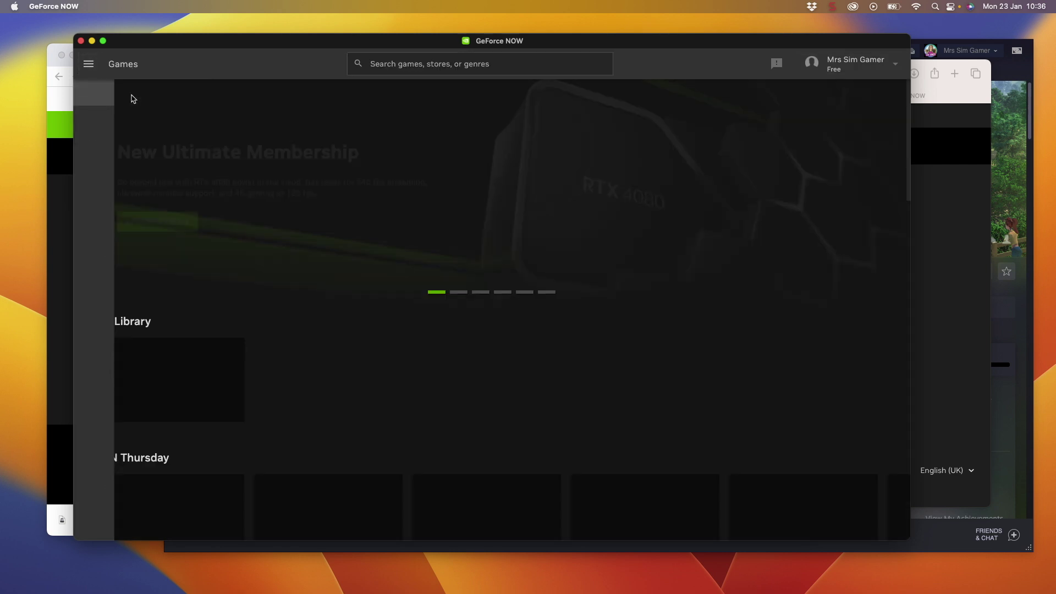
mouse_move(330, 388)
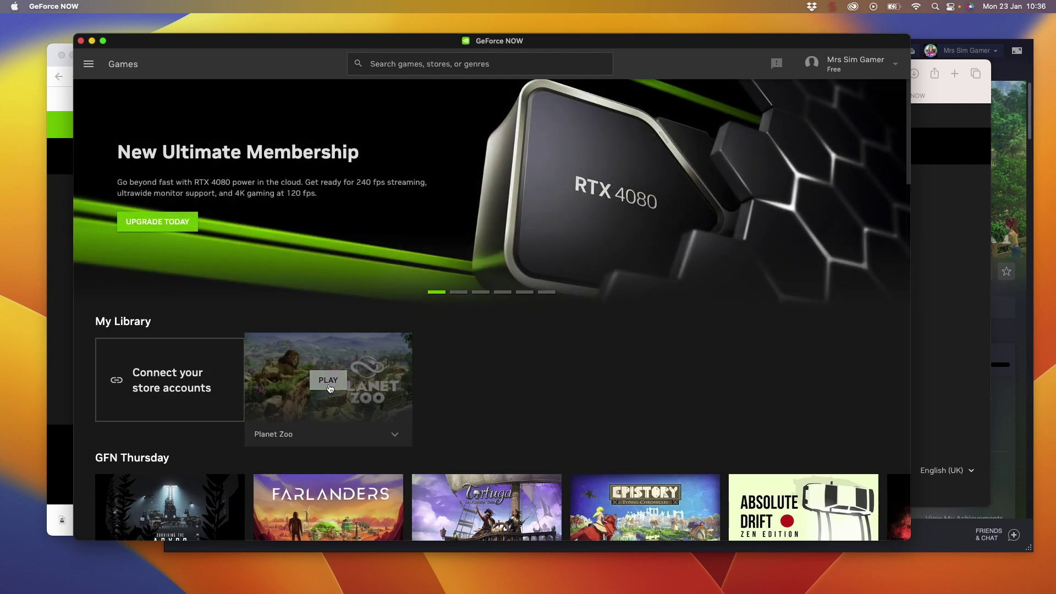
click(330, 389)
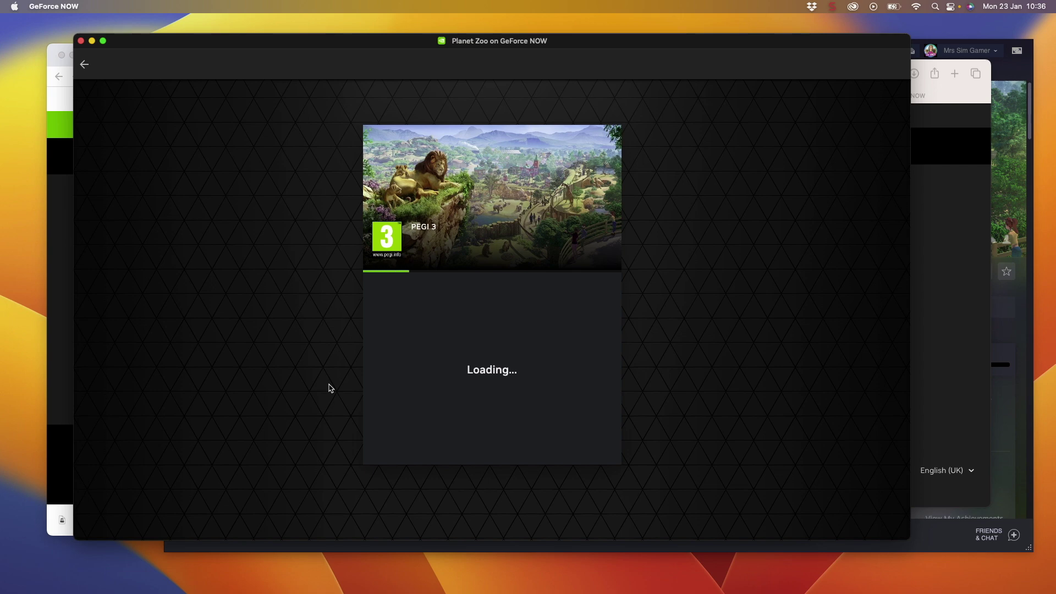
Let the stream go full screen and wait for Planet Zoo's main menu, build 1.12.3.86813.
click(15, 8)
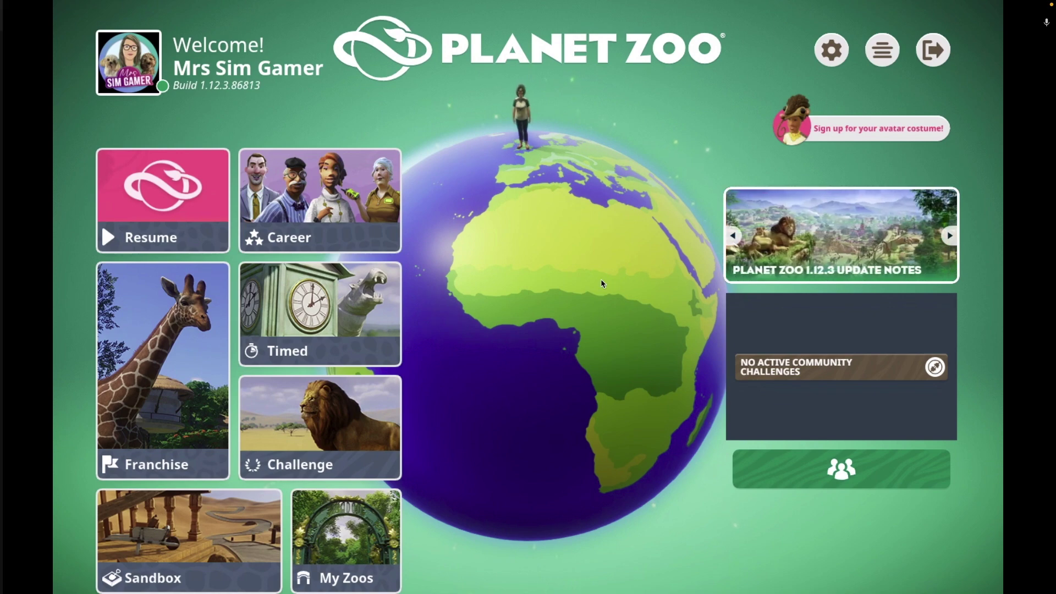
Bring up the GeForce NOW overlay over Planet Zoo with Cmd+G.
key(super+g)
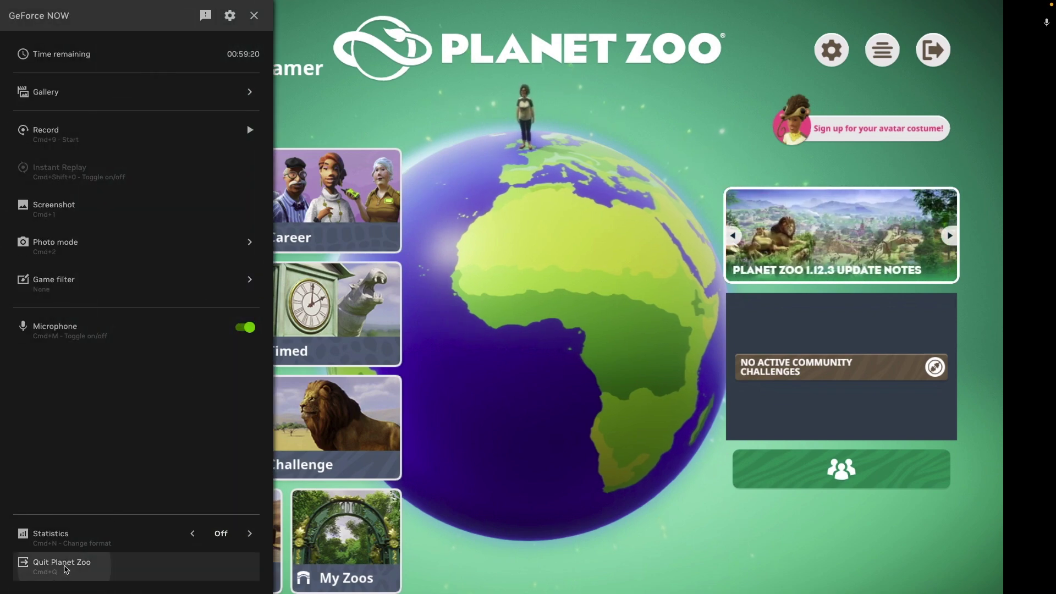